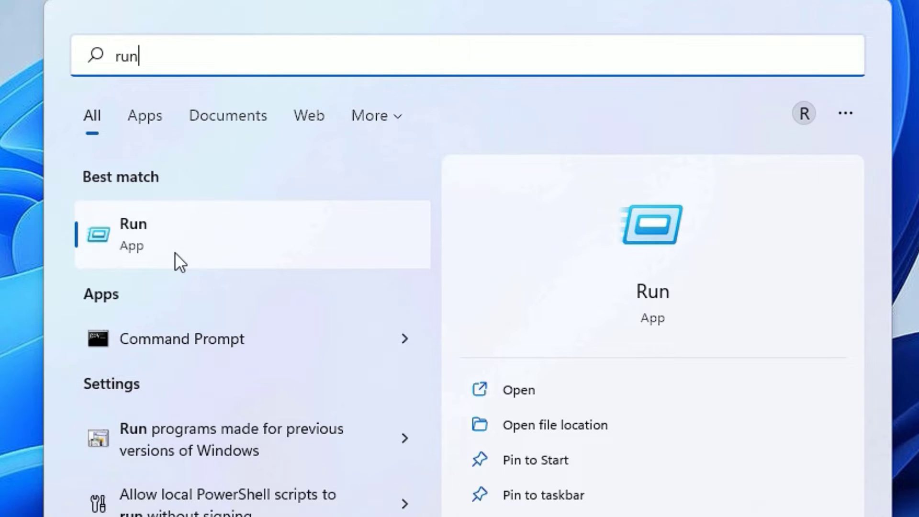
- Launch the Services console with services.msc from the Run dialog
click(174, 252)
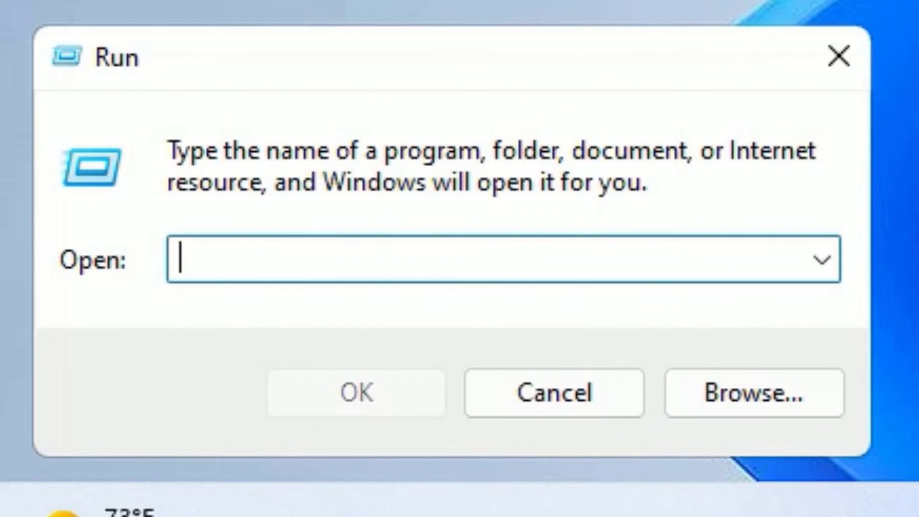
text(s)
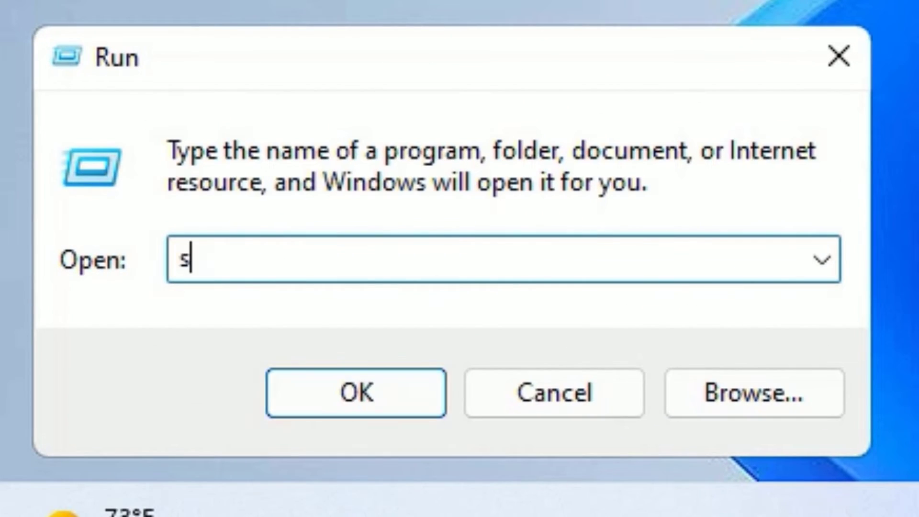
text(ervices.msc)
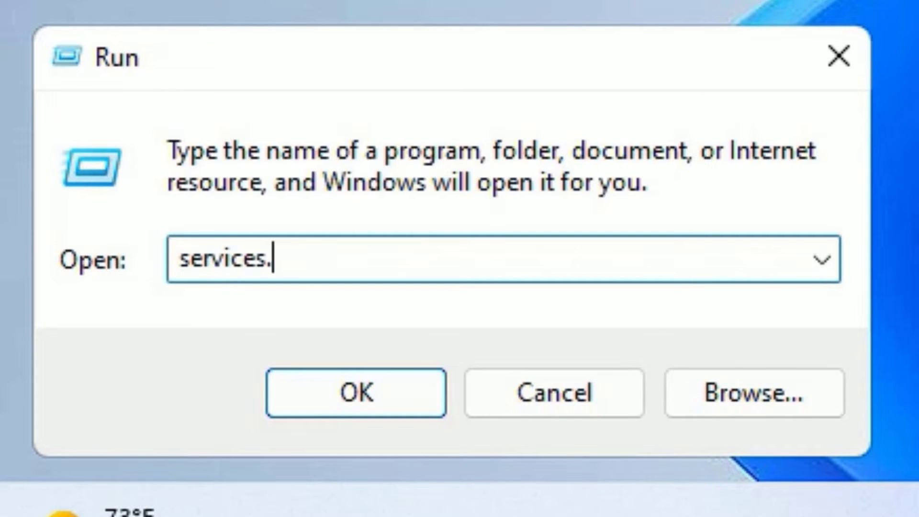
key(Return)
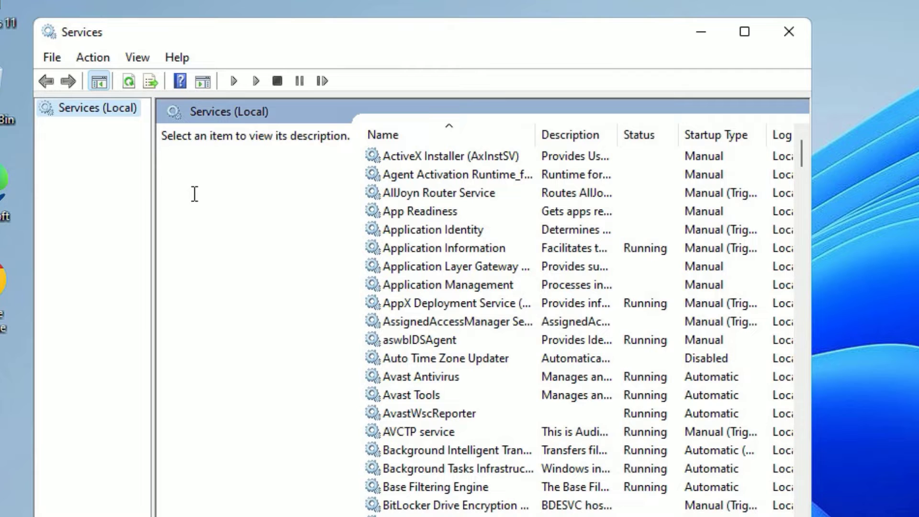
- Select the Windows Update service in the services list
click(456, 231)
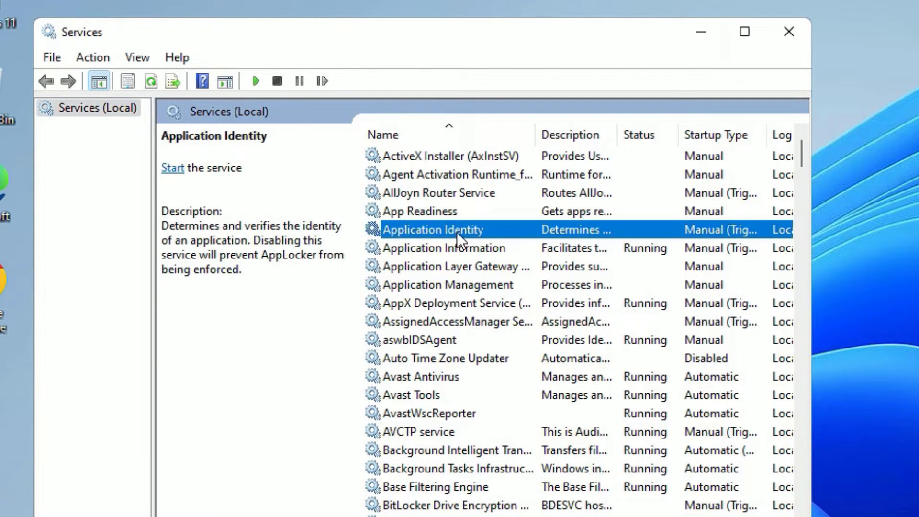
key(w)
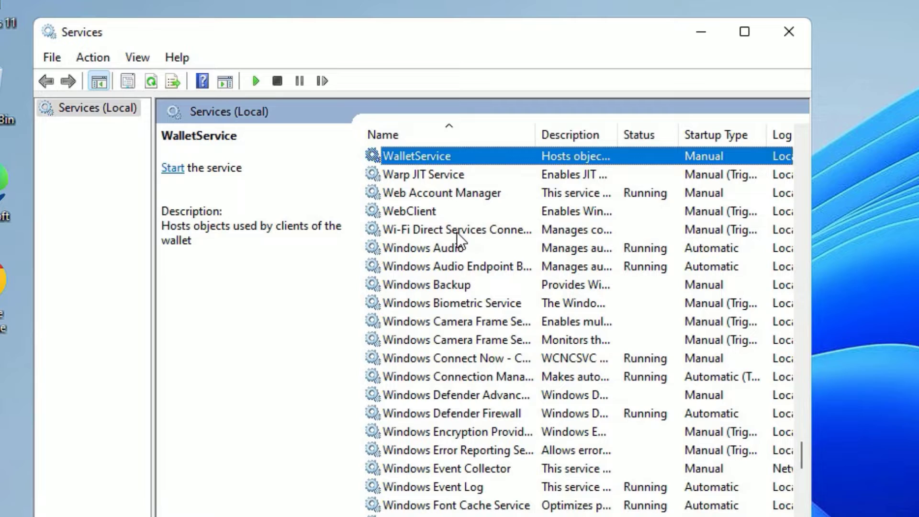
scroll(456, 232, down, 11)
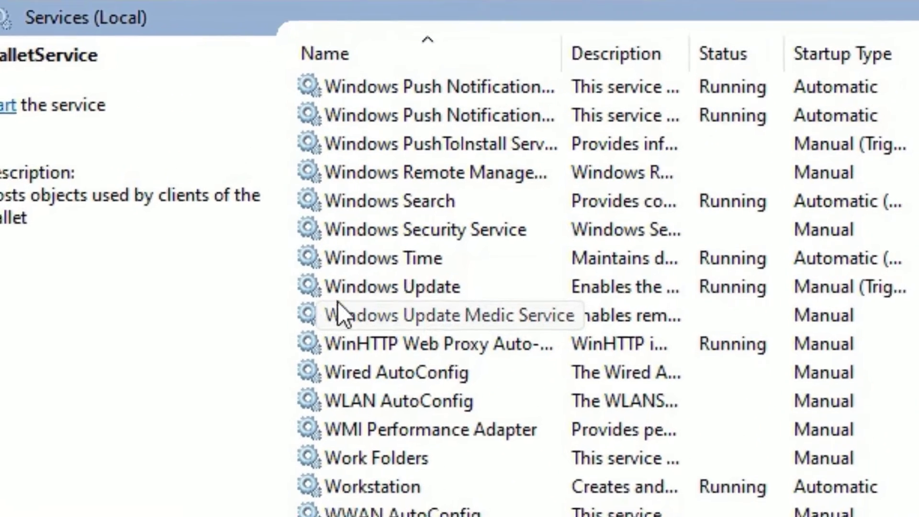
click(383, 288)
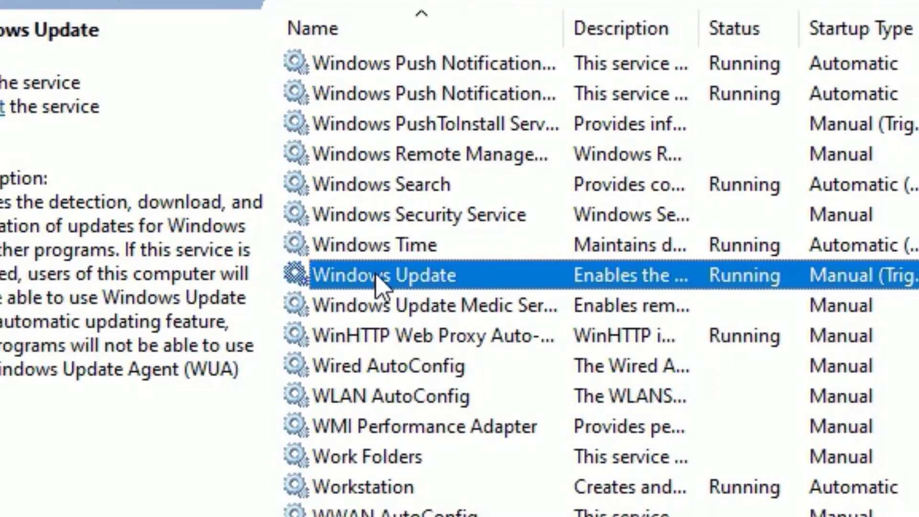
- Set Windows Update's startup type to Disabled, apply it, and stop the running service
right_click(380, 289)
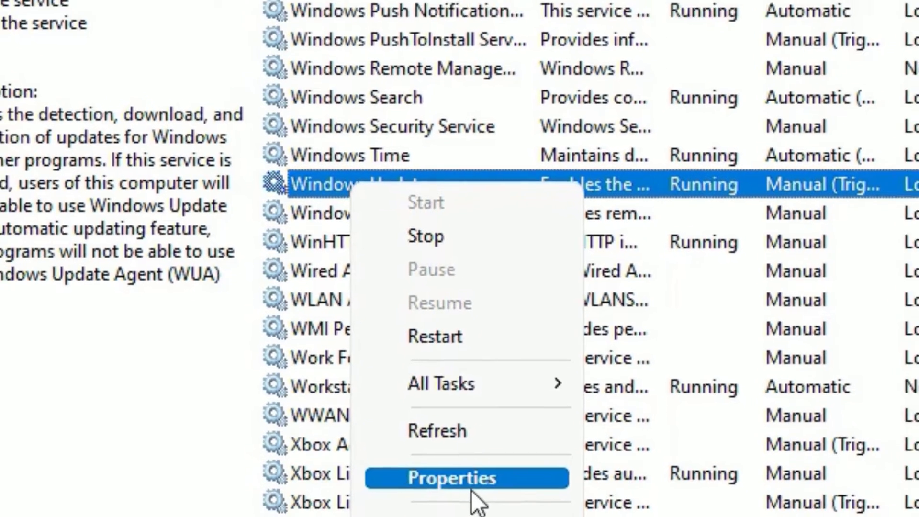
click(473, 486)
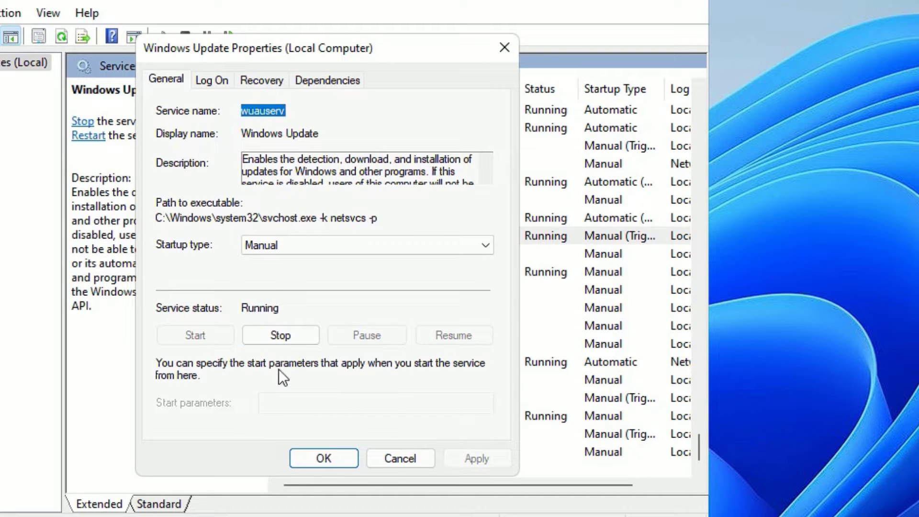
click(286, 339)
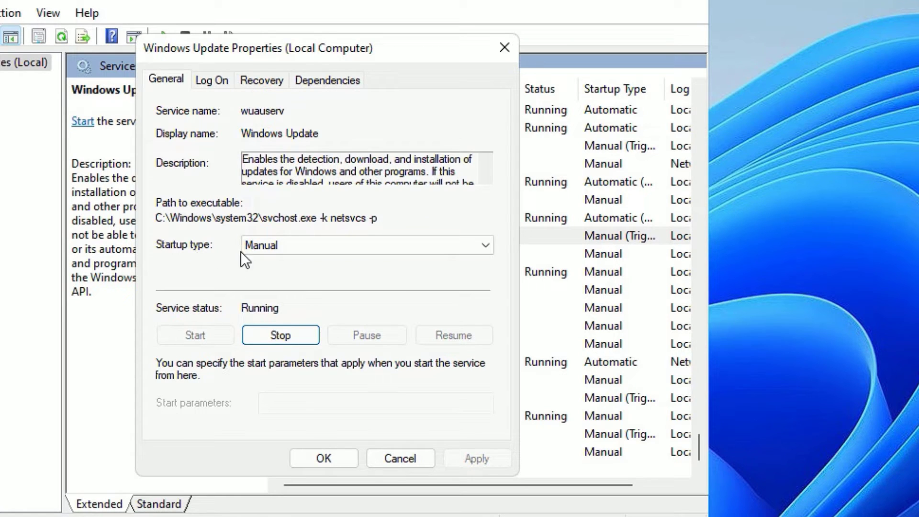
click(268, 251)
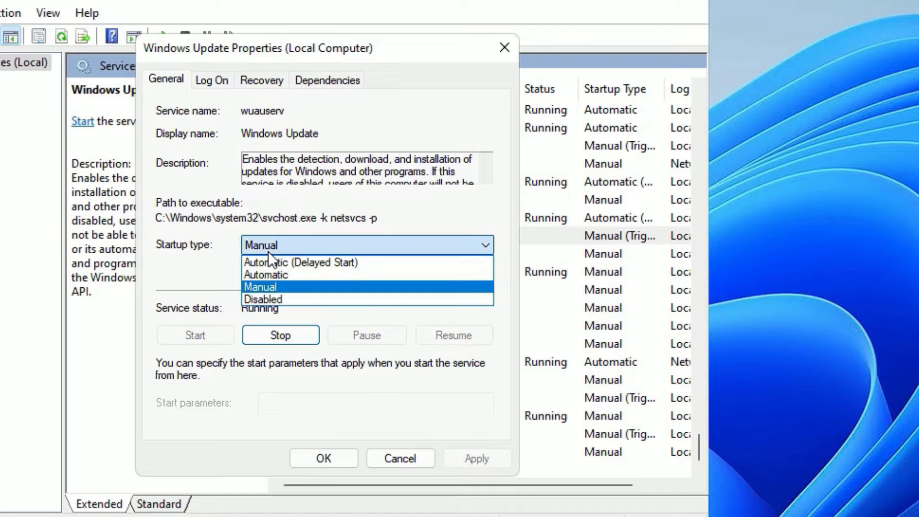
click(263, 301)
click(450, 459)
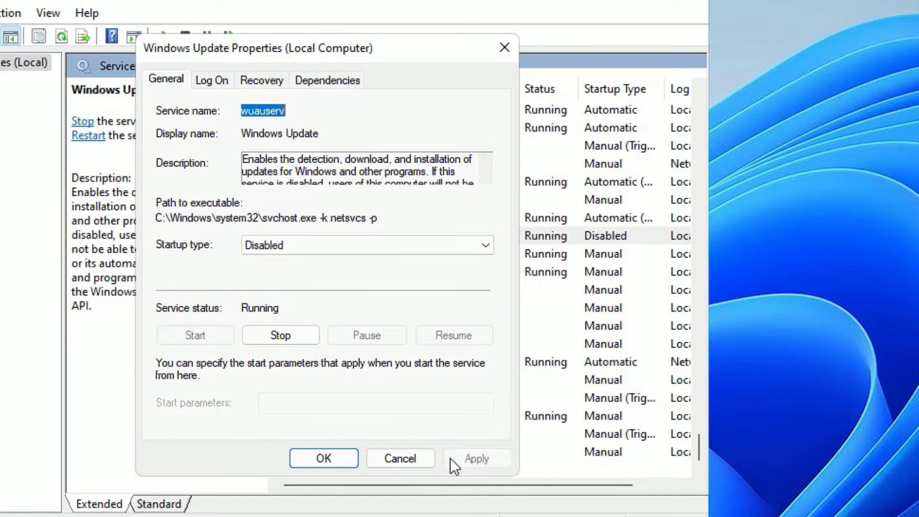
click(281, 334)
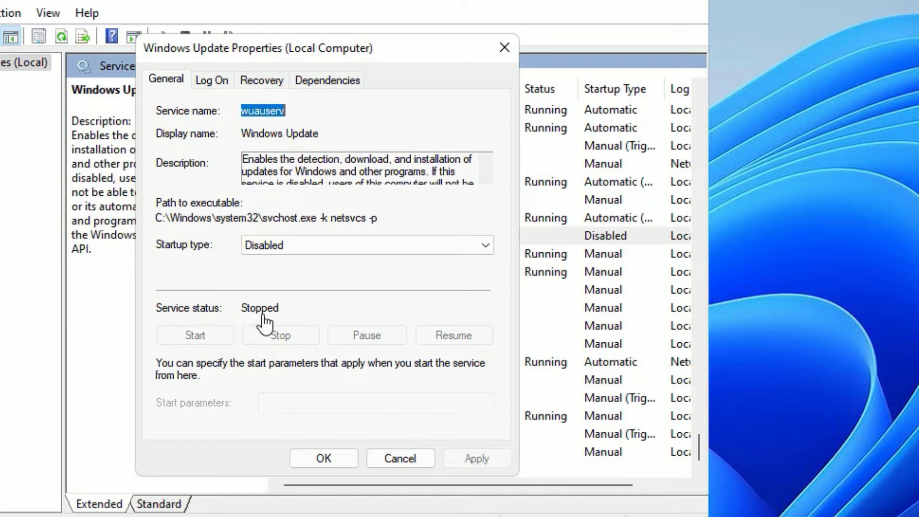
click(313, 462)
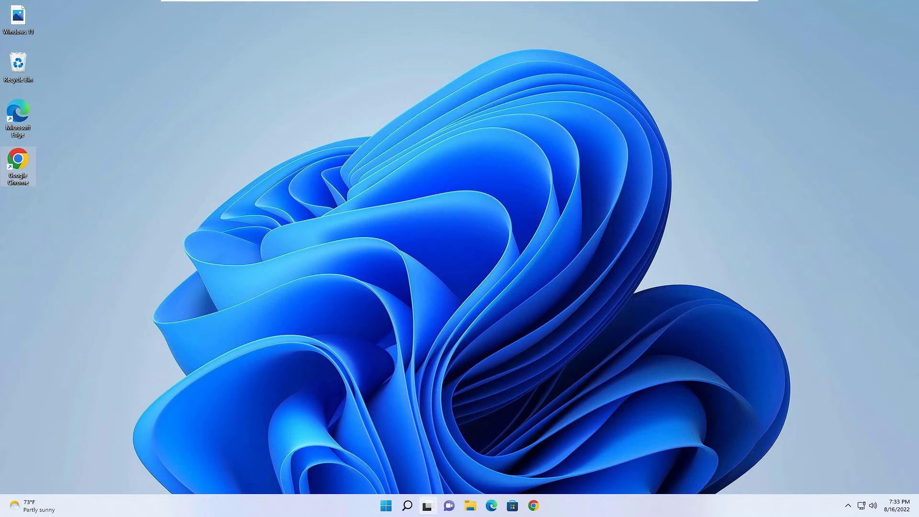
- Run regedit from the Run app and approve the UAC prompt
click(407, 511)
text(run)
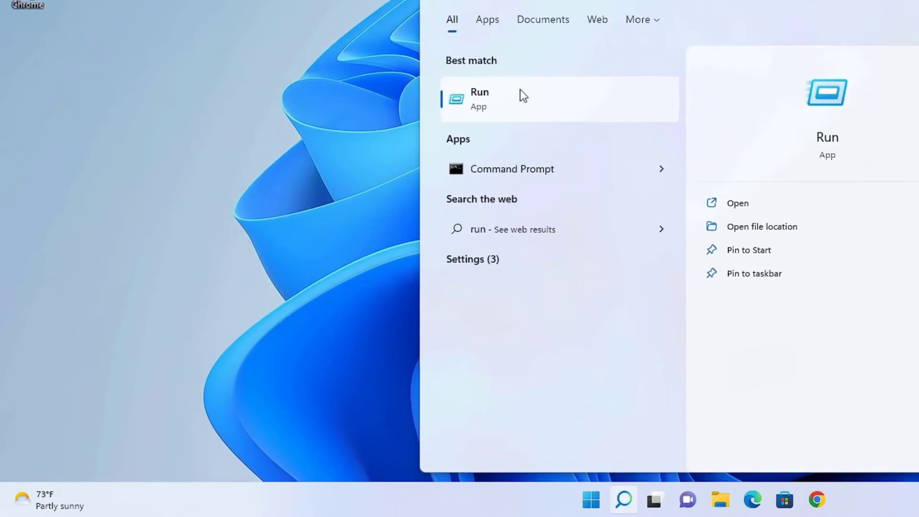
click(340, 239)
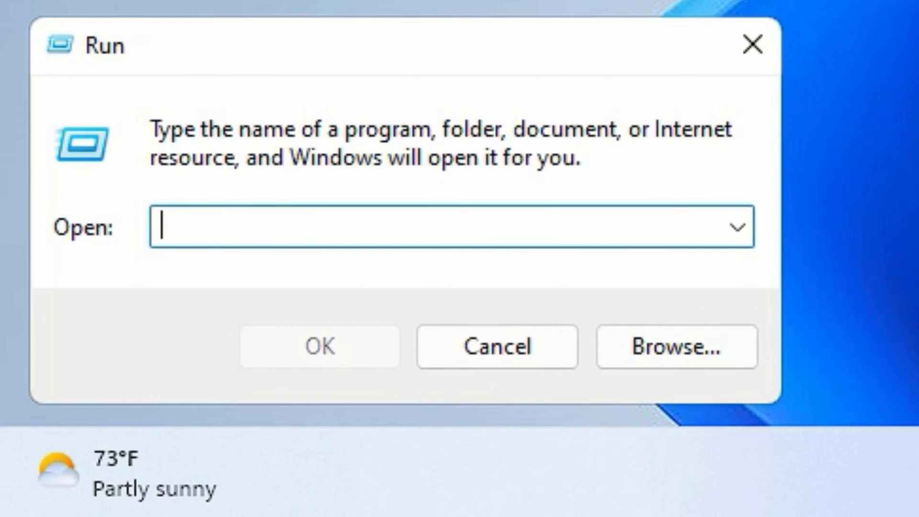
text(regedit)
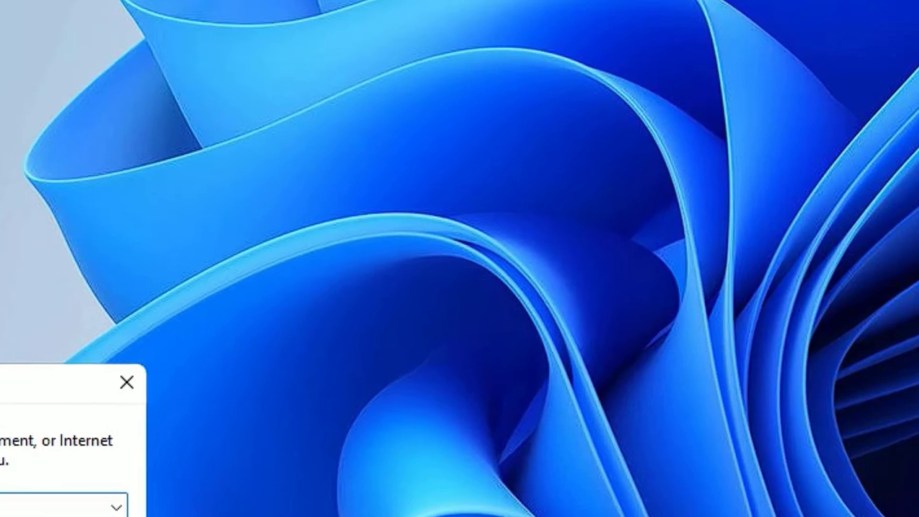
key(Return)
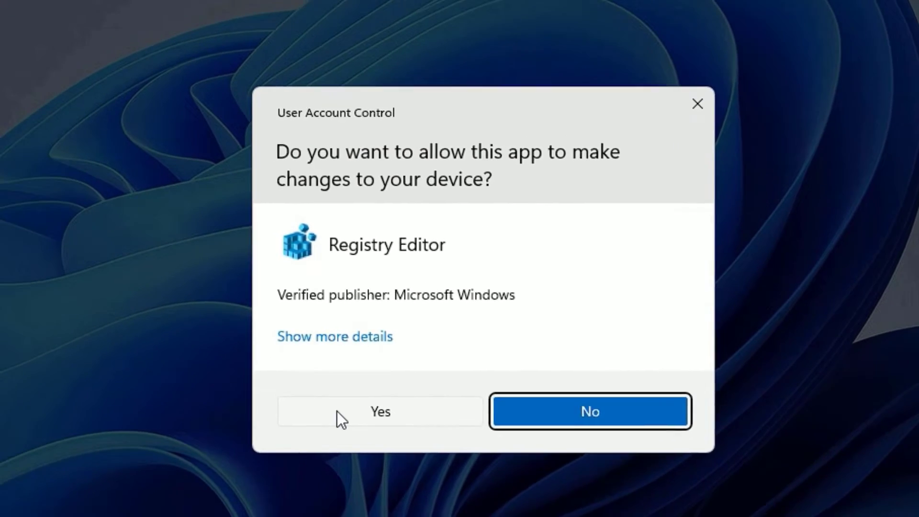
click(257, 393)
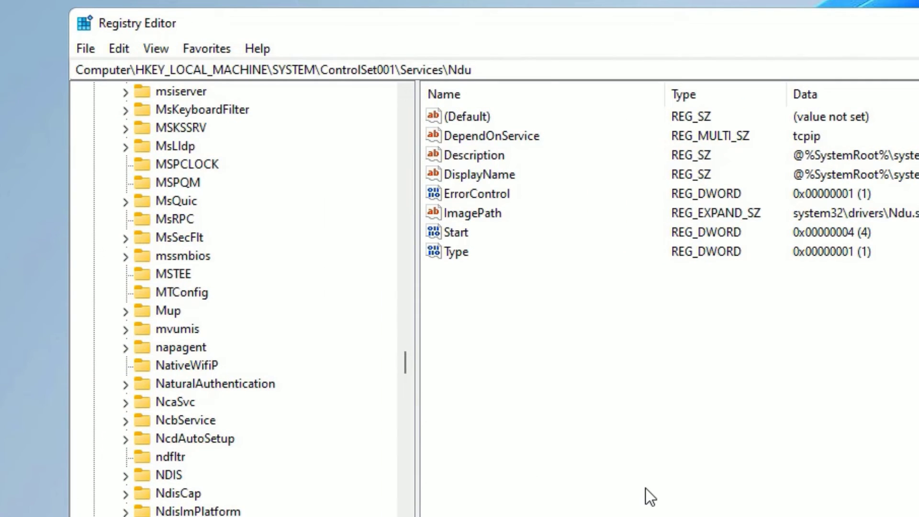
- Return to the top of the registry tree and collapse HKEY_LOCAL_MACHINE
scroll(338, 311, up, 20)
drag(405, 308, 404, 86)
click(114, 292)
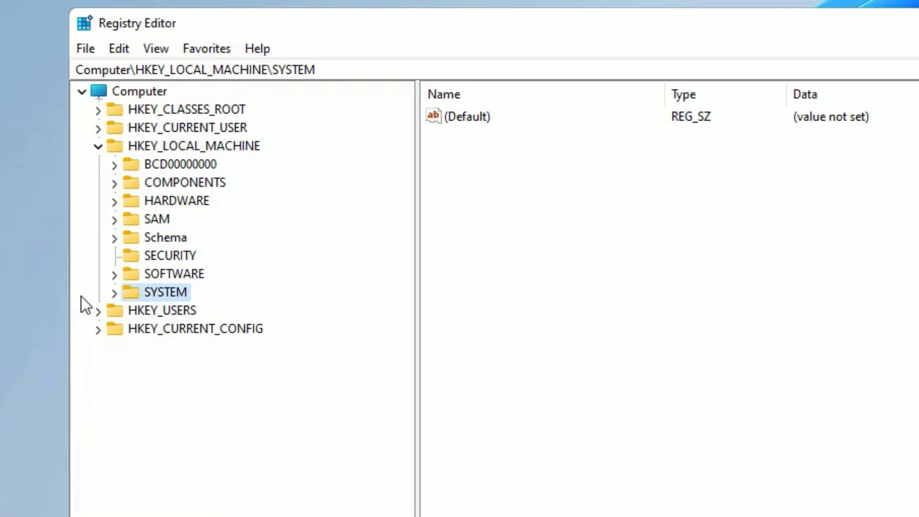
click(98, 146)
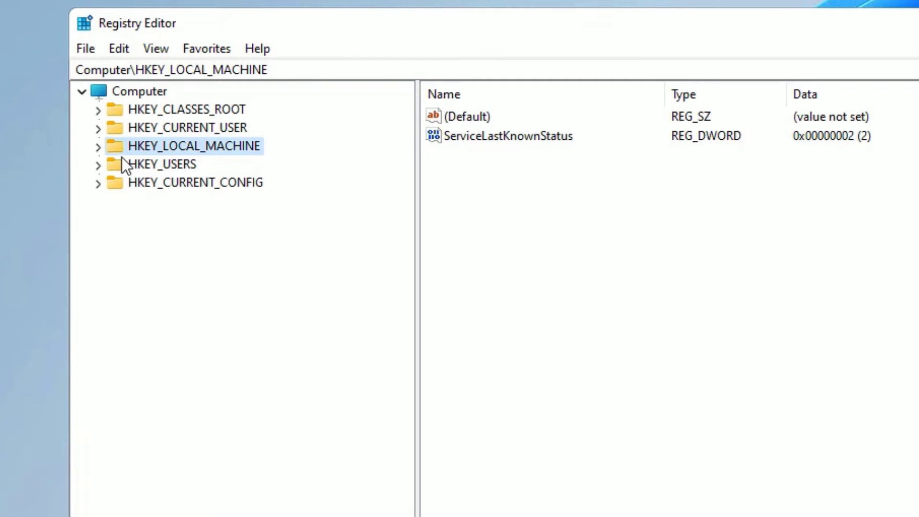
- Expand HKEY_LOCAL_MACHINE\SOFTWARE\Policies\Microsoft\Windows in the left tree pane
double_click(177, 143)
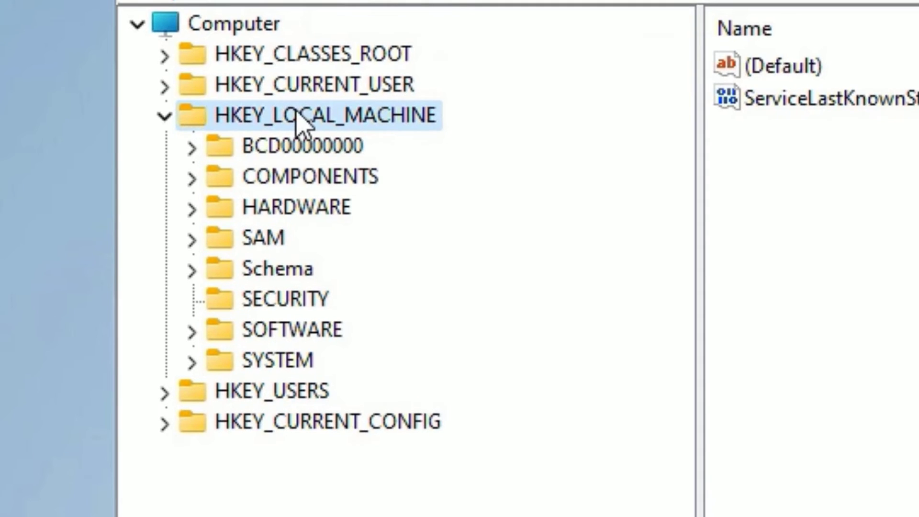
double_click(278, 335)
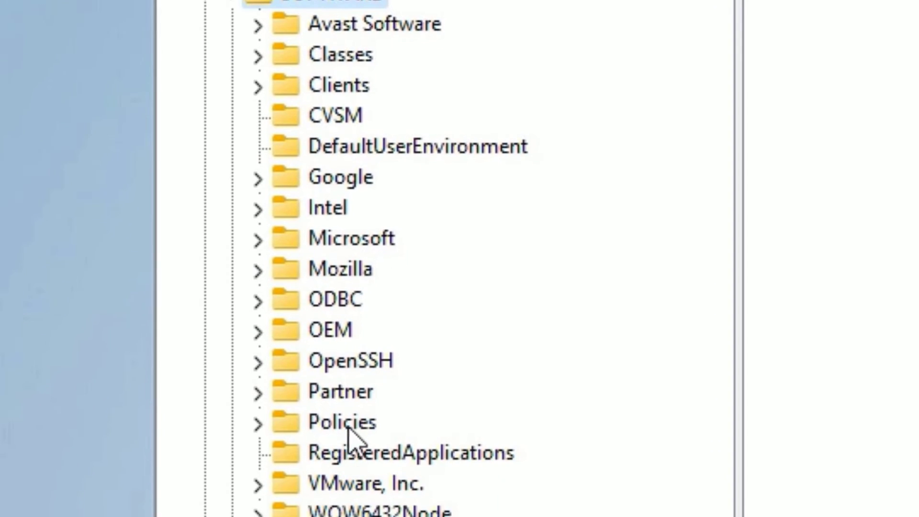
double_click(343, 425)
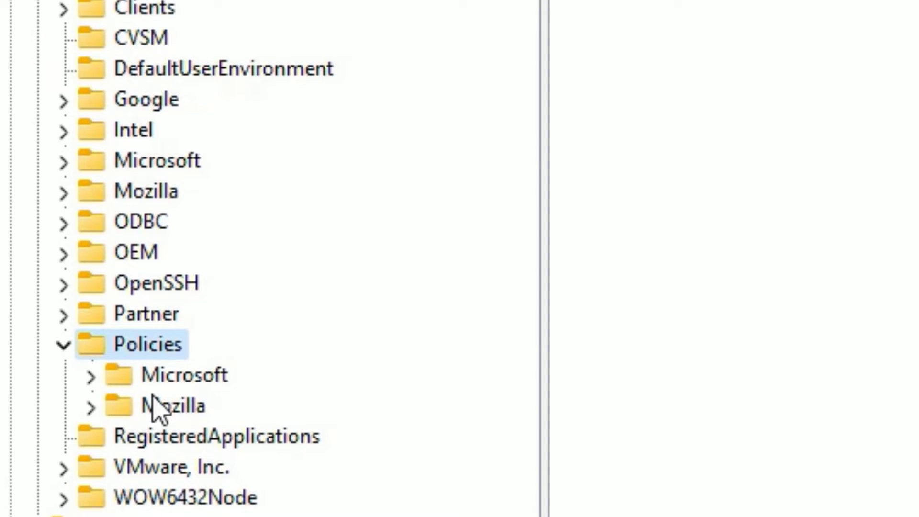
double_click(204, 378)
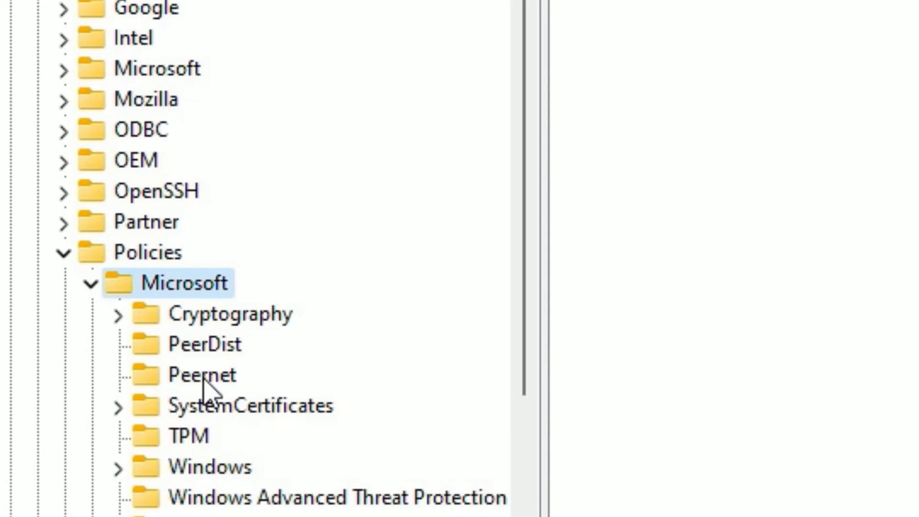
scroll(311, 342, down, 2)
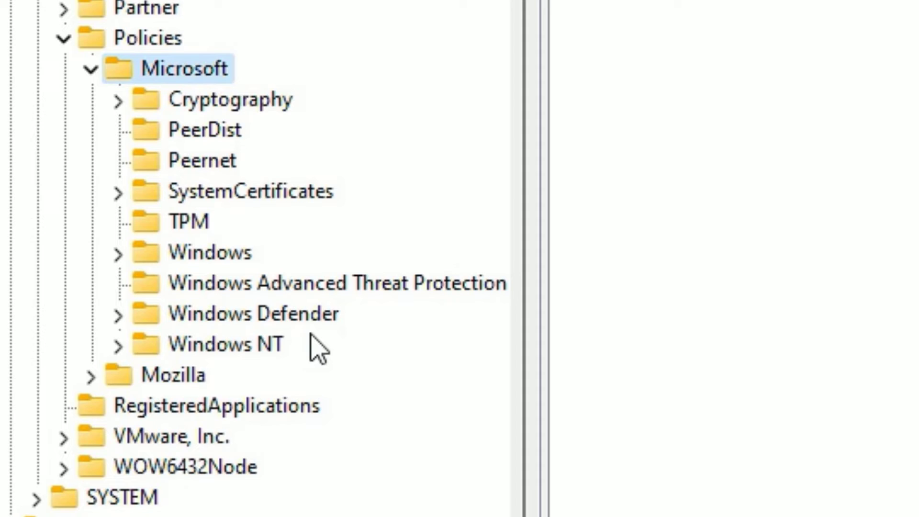
click(206, 256)
double_click(205, 257)
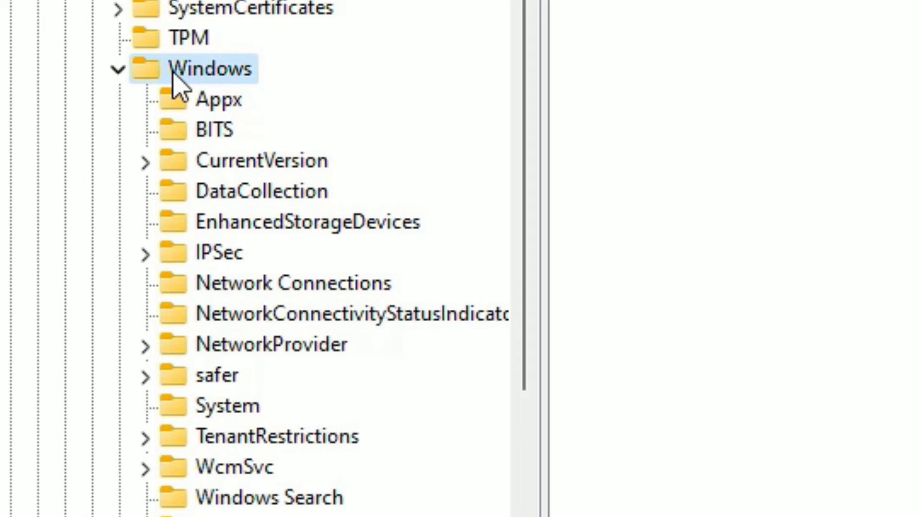
- Create a new key named WindowsUpdate under the Windows key
right_click(178, 86)
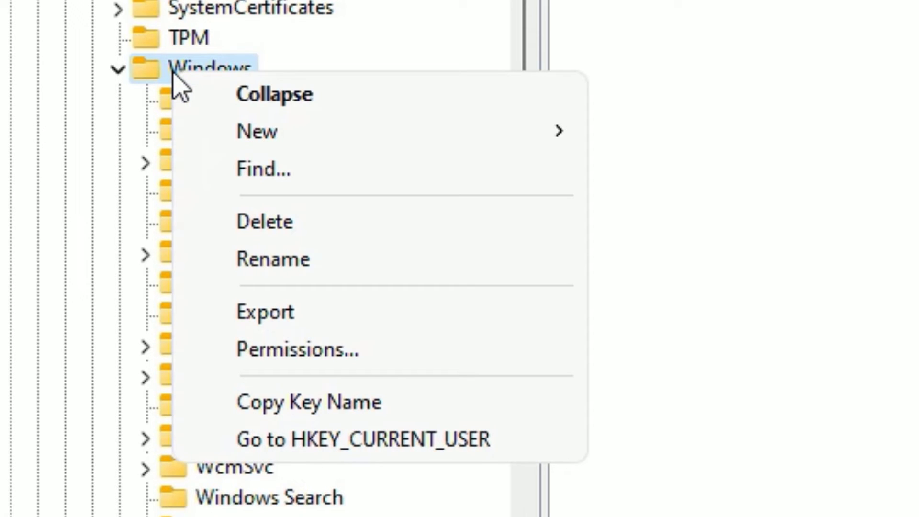
mouse_move(230, 150)
click(689, 143)
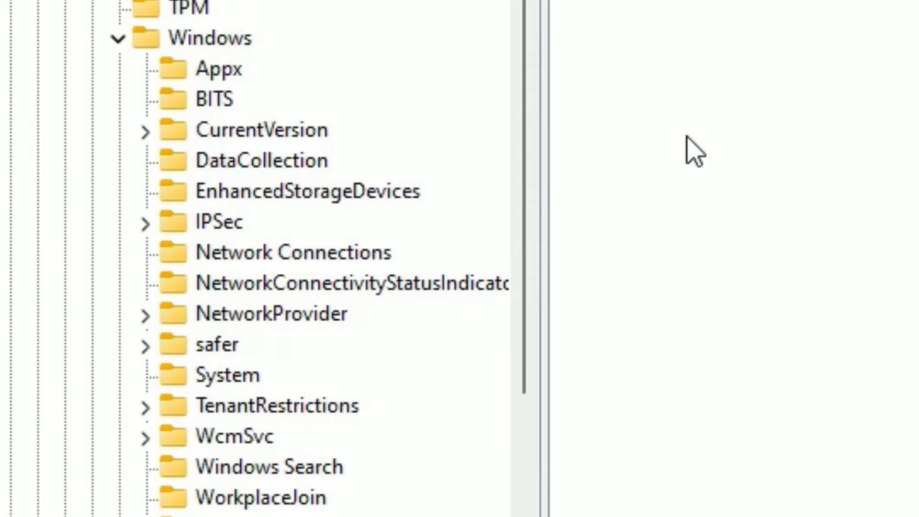
text(W)
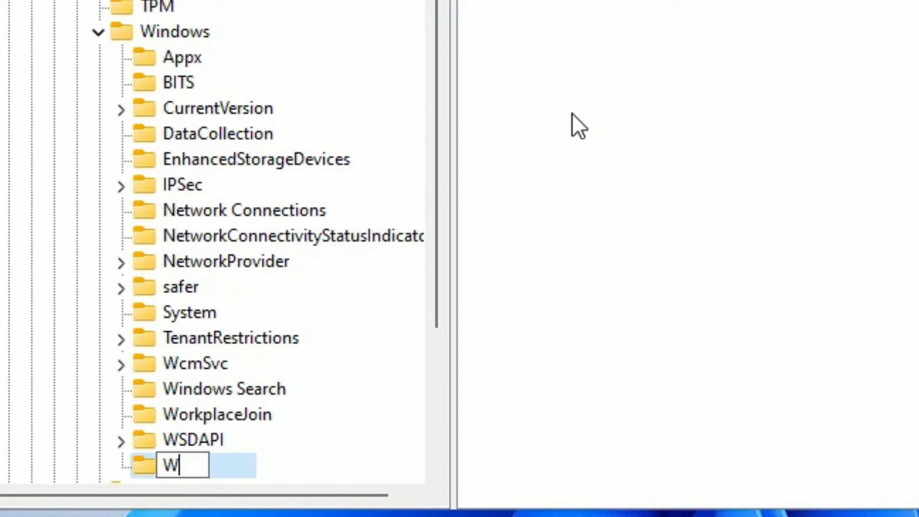
text(indowsUp)
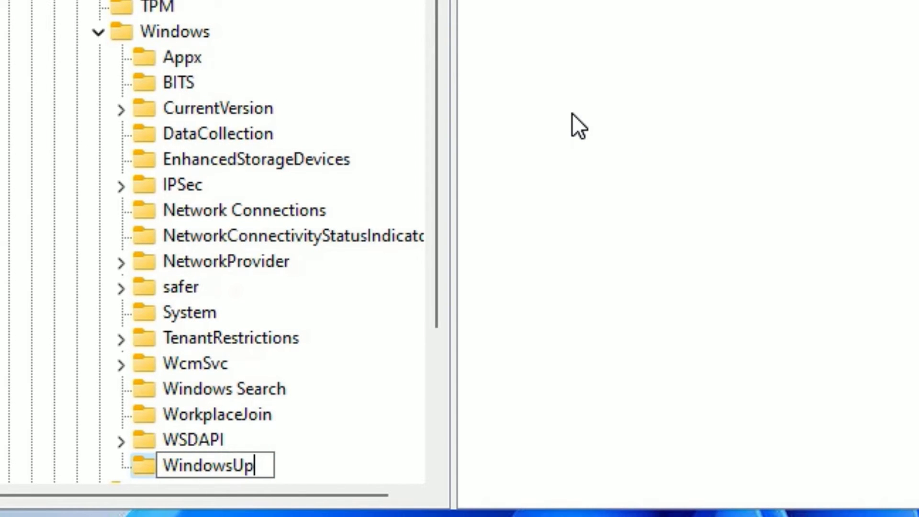
text(date)
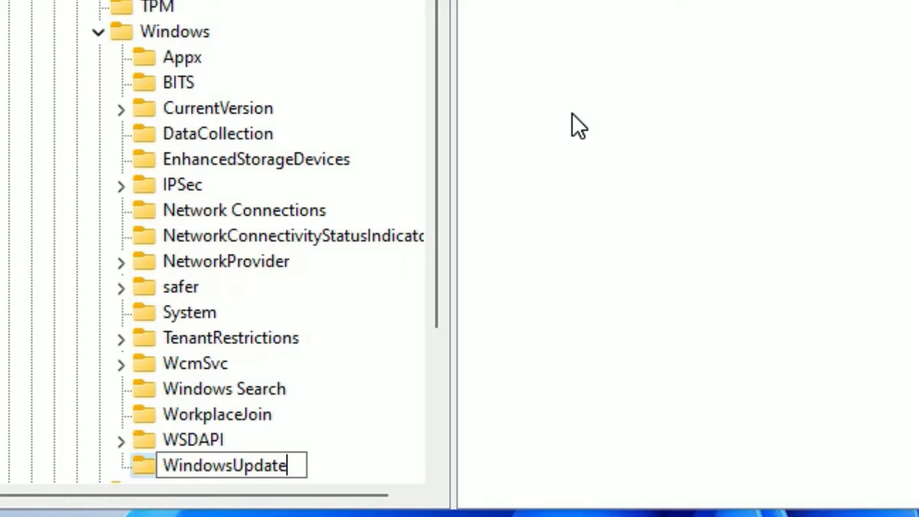
key(Return)
- Create a subkey named AU inside WindowsUpdate
scroll(264, 219, down, 3)
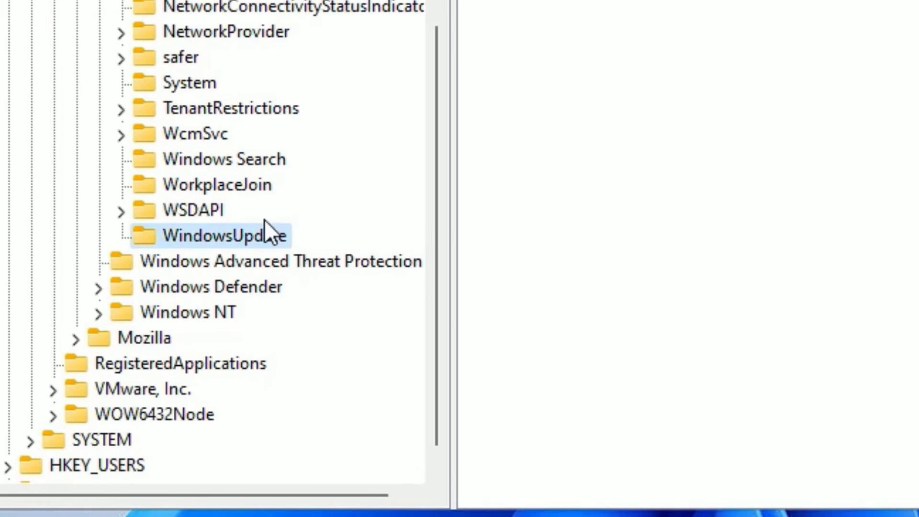
right_click(216, 237)
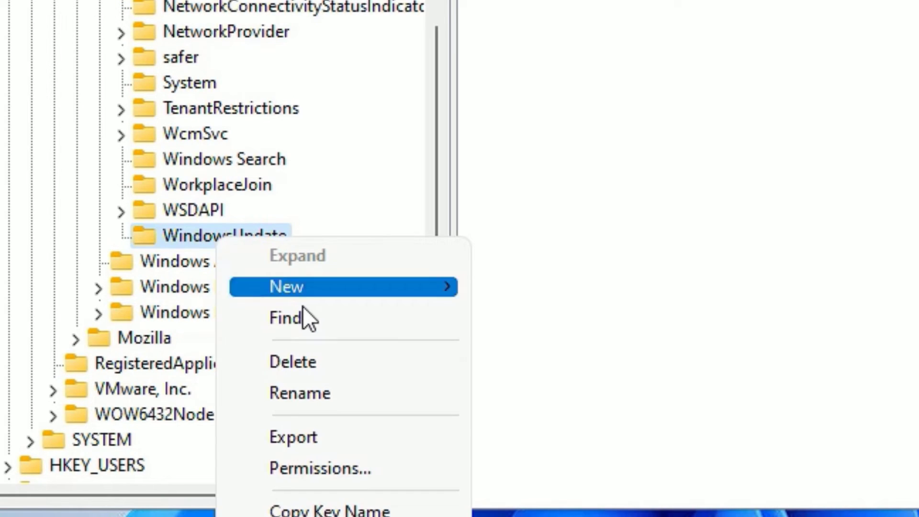
mouse_move(302, 290)
click(550, 288)
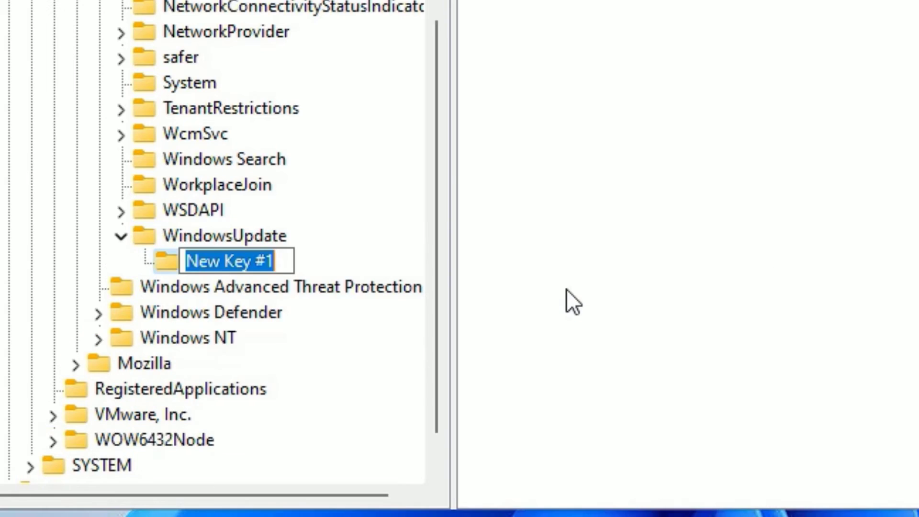
text(A)
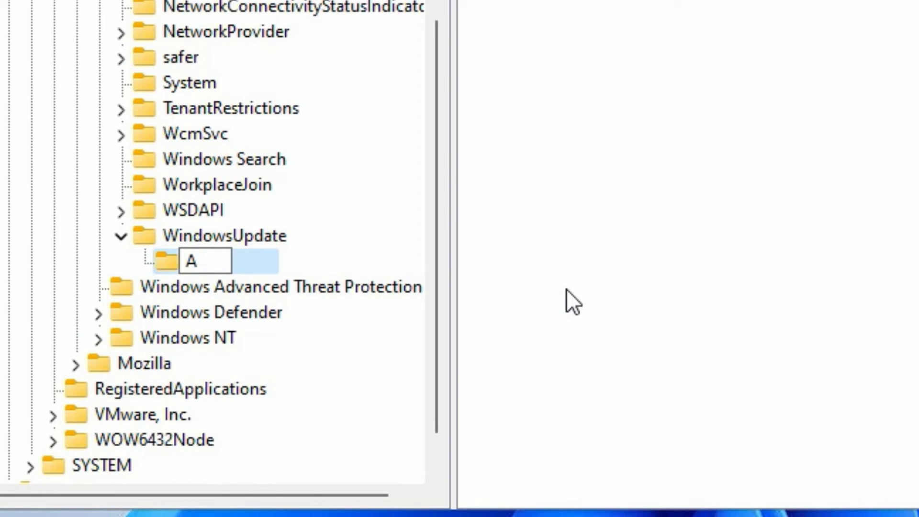
text(U)
key(Return)
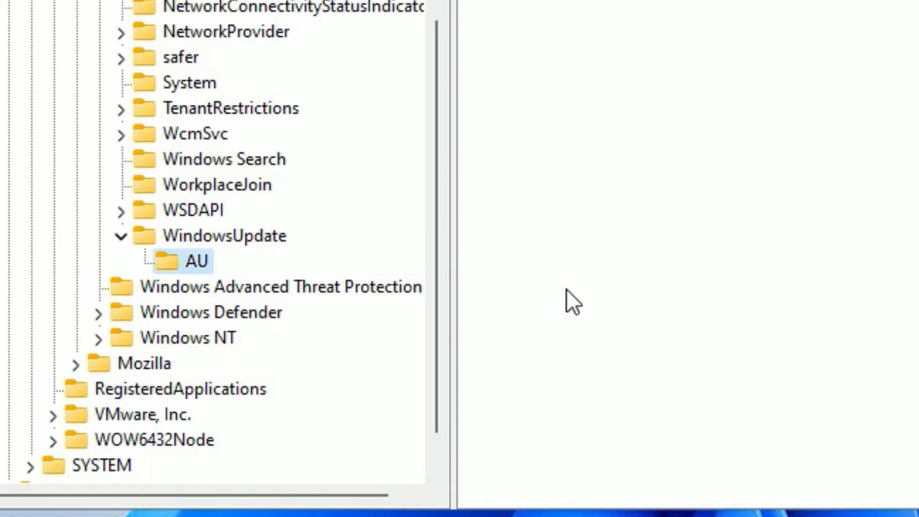
- Add a DWORD (32-bit) value named NoAutoUpdate to the AU key
right_click(190, 266)
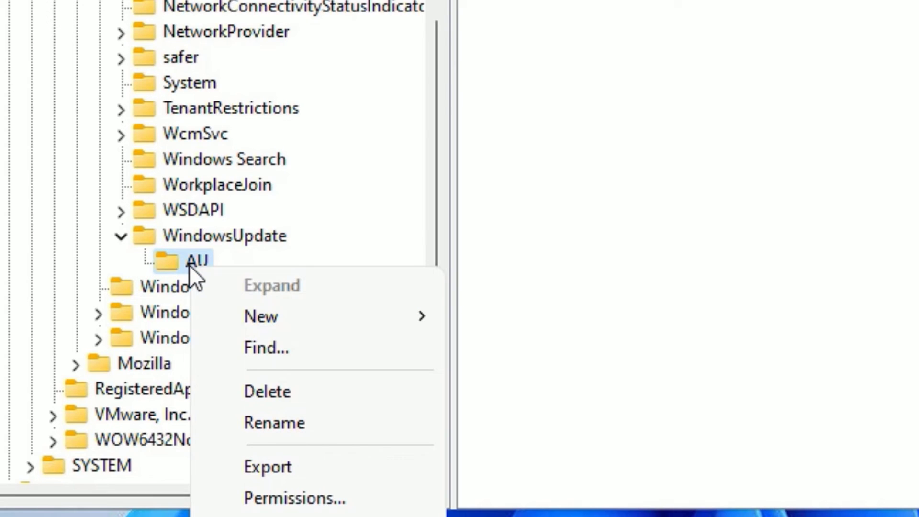
mouse_move(261, 316)
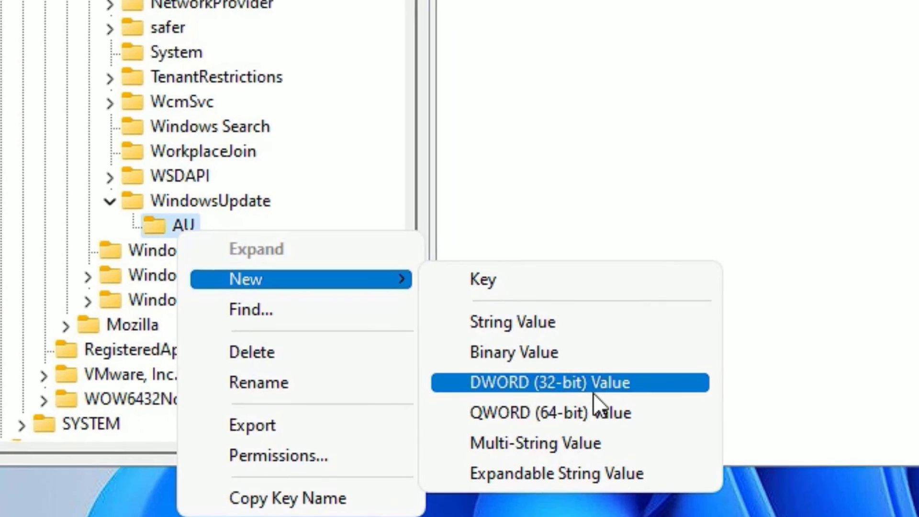
click(593, 390)
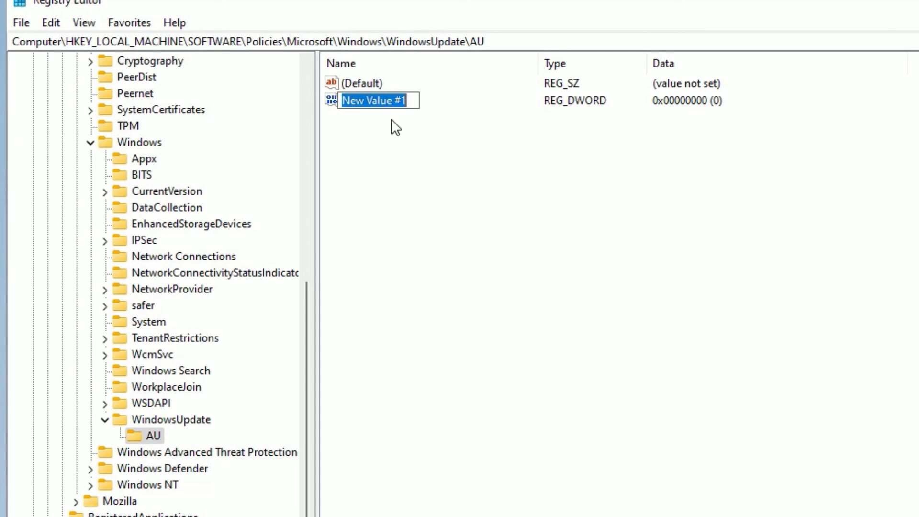
text(NoAutoU)
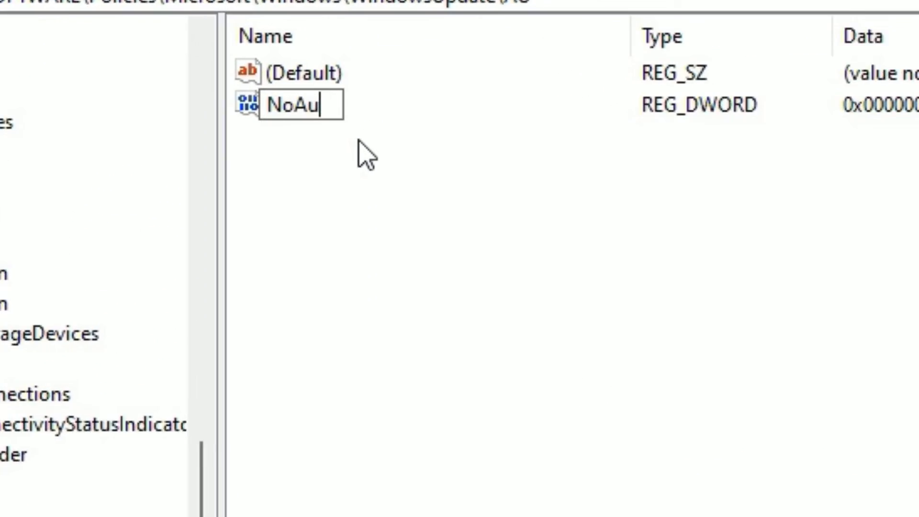
text(pdate)
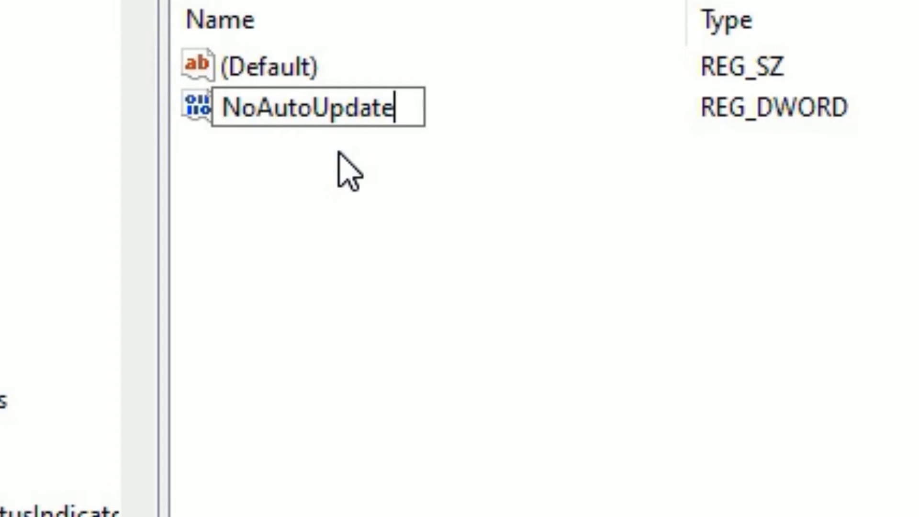
key(Return)
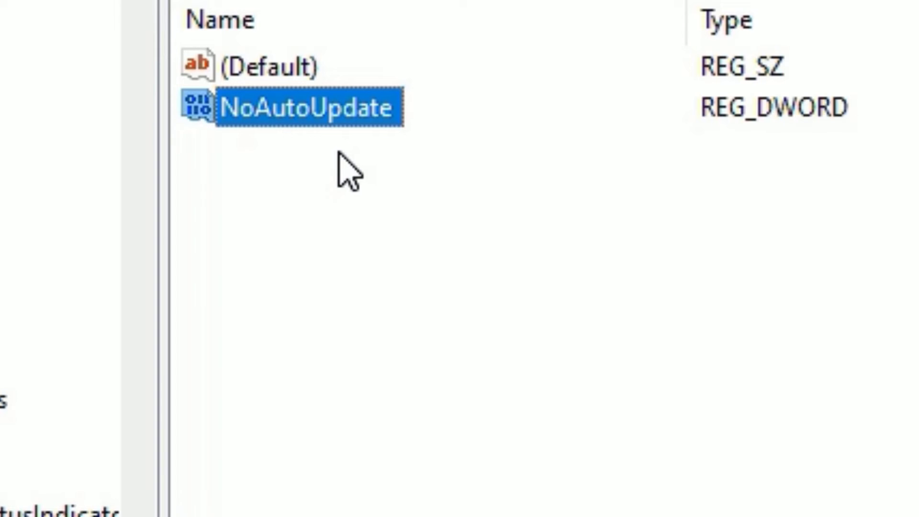
- Enter 1 as the value data for NoAutoUpdate
right_click(301, 125)
click(419, 149)
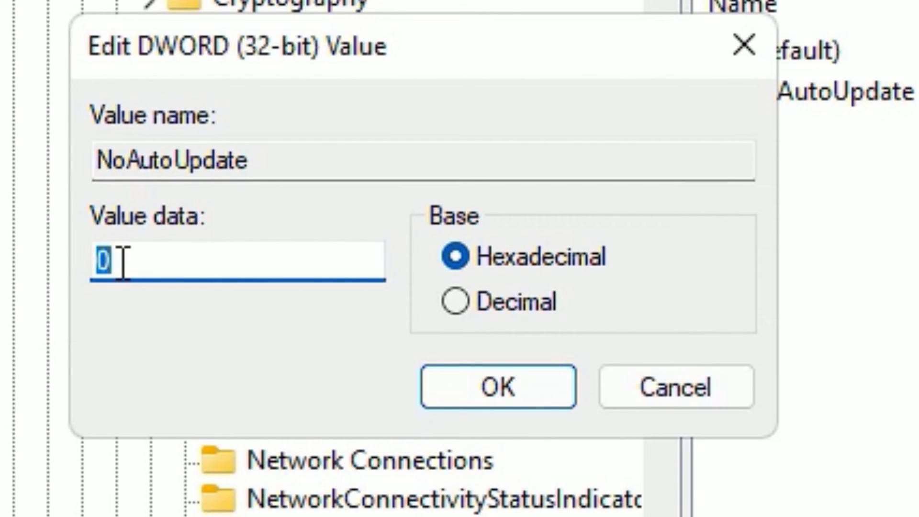
text(1)
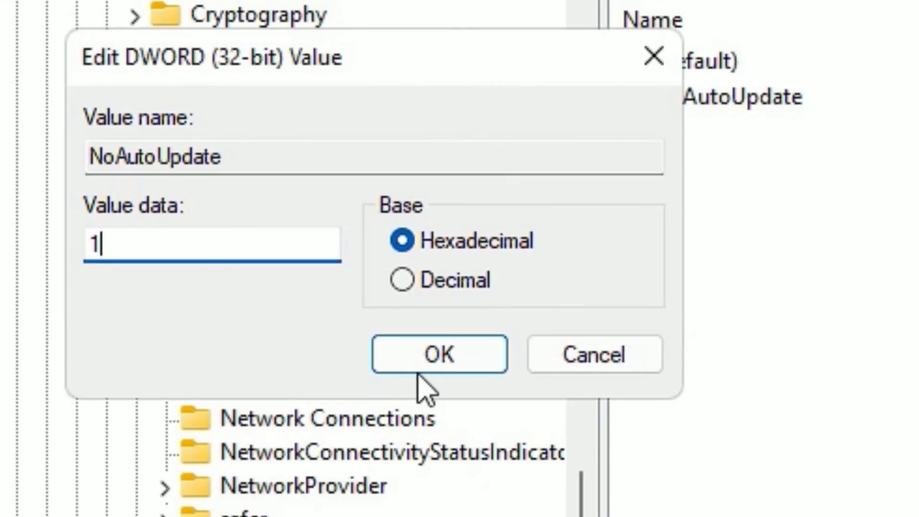
- Confirm NoAutoUpdate data of 1 and close Registry Editor
click(476, 402)
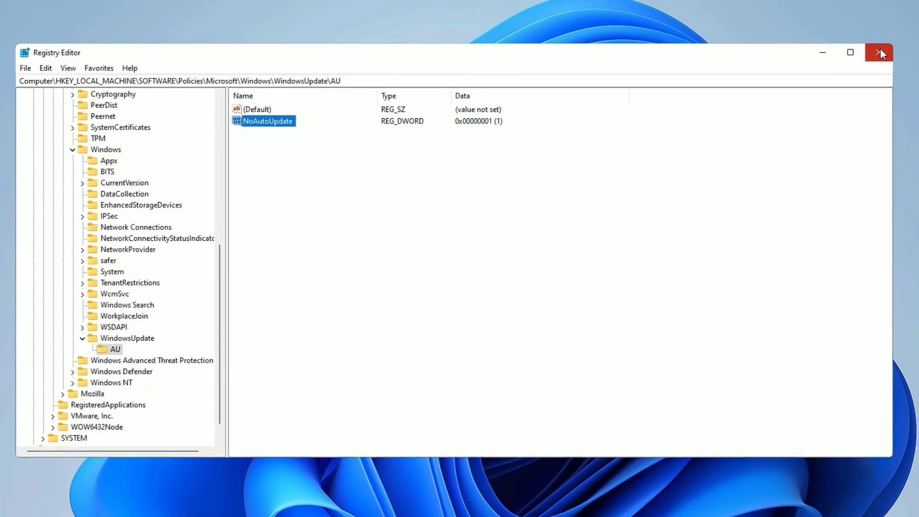
click(881, 48)
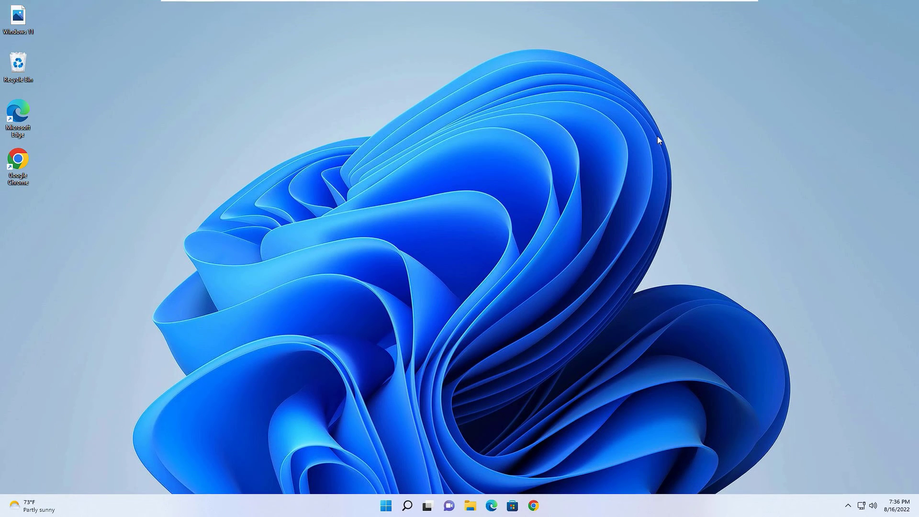